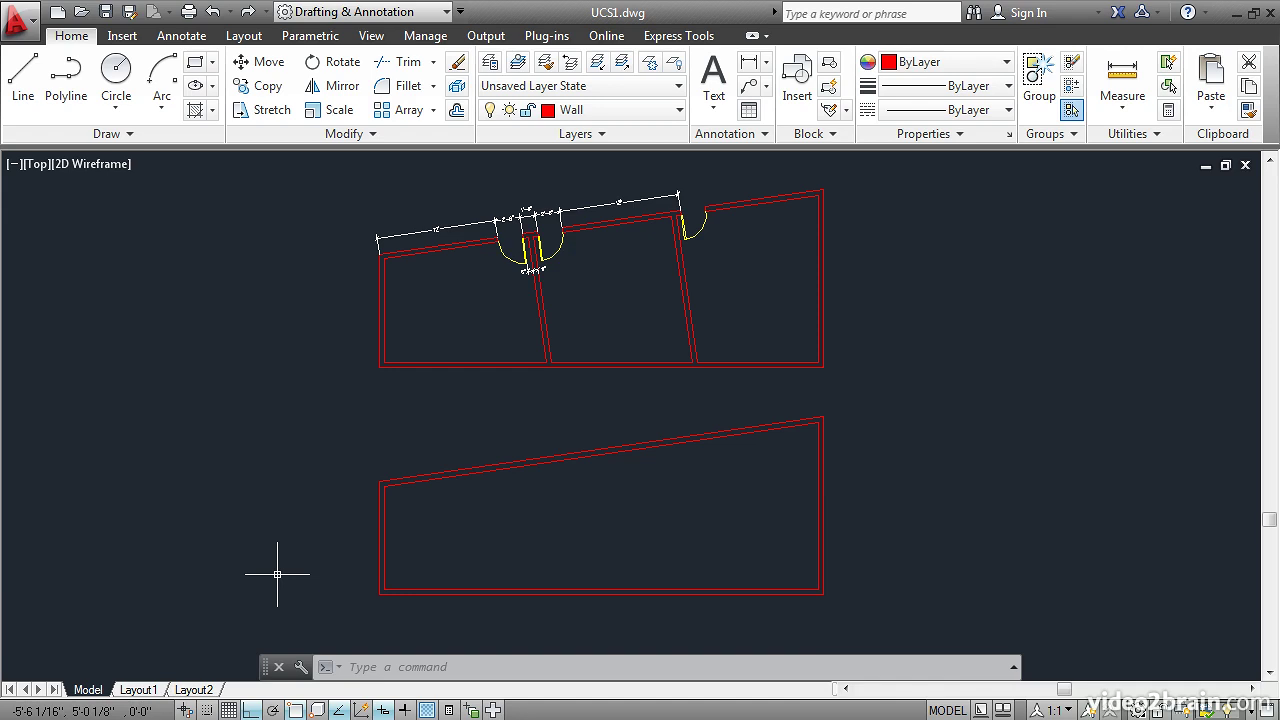
- Switch the UCS icon ON with UCSICON so the X/Y axis symbol shows in UCS1.dwg
text(UCS)
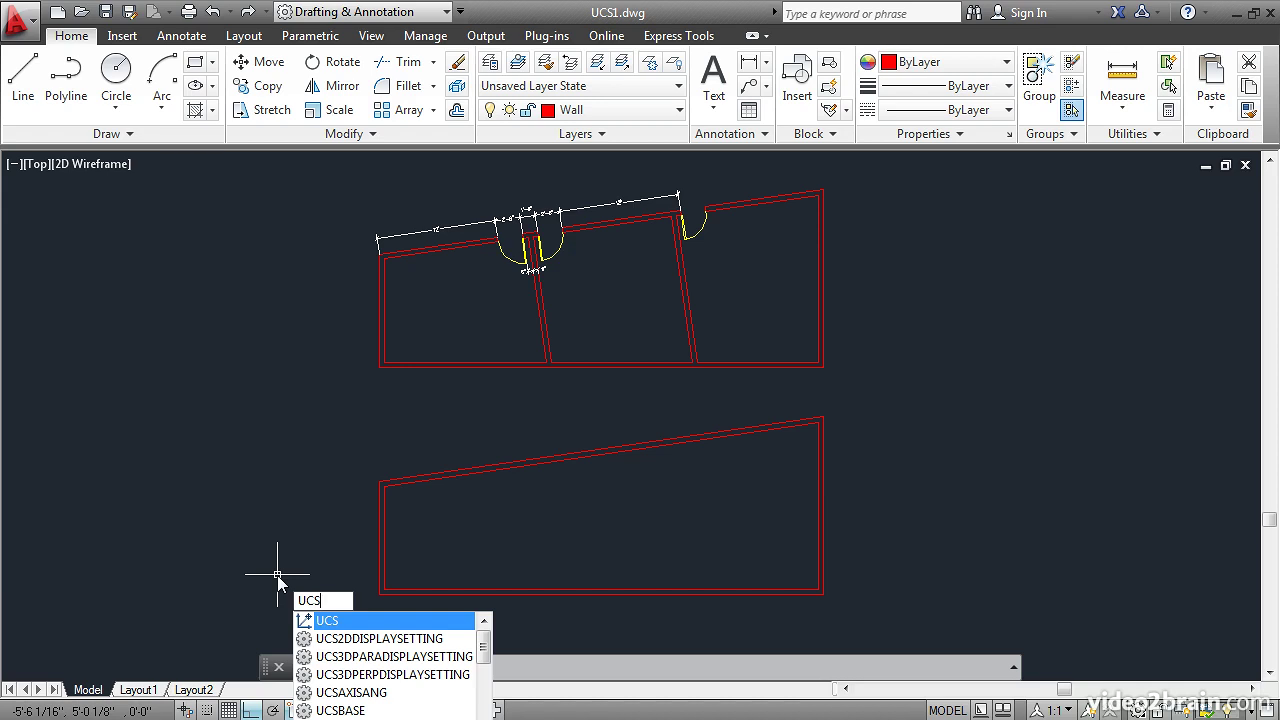
text(ICON)
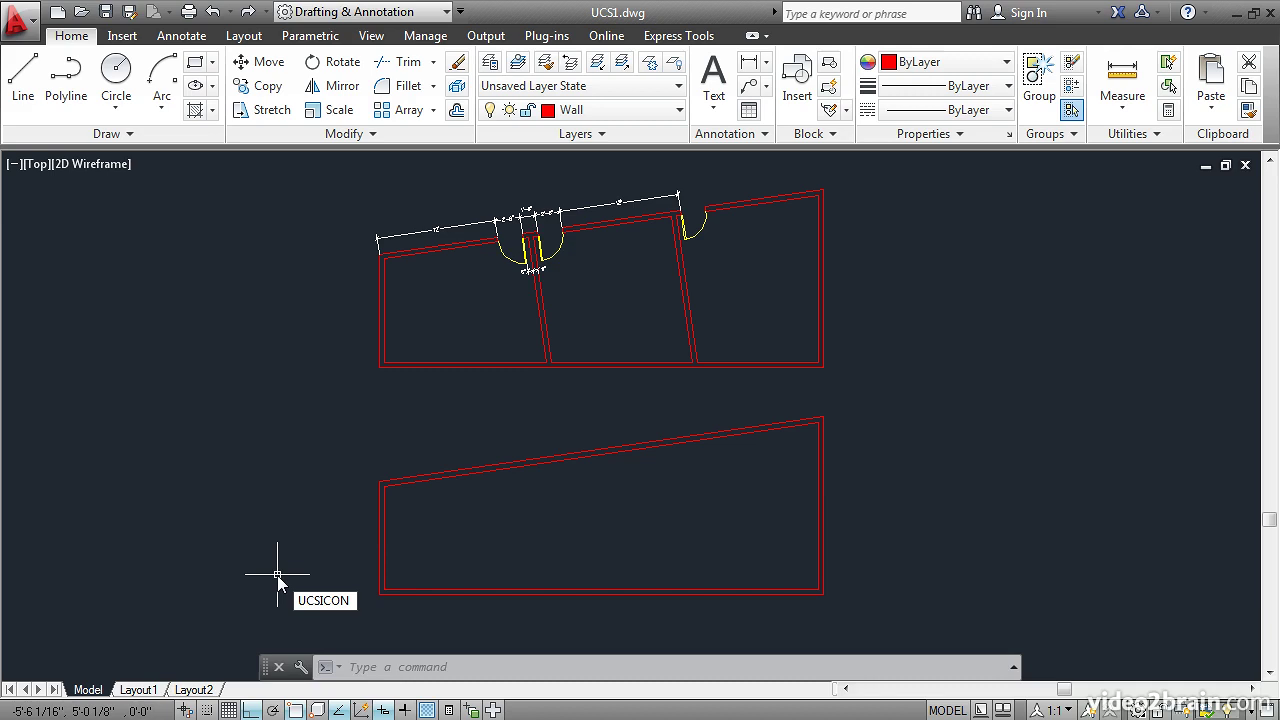
key(Return)
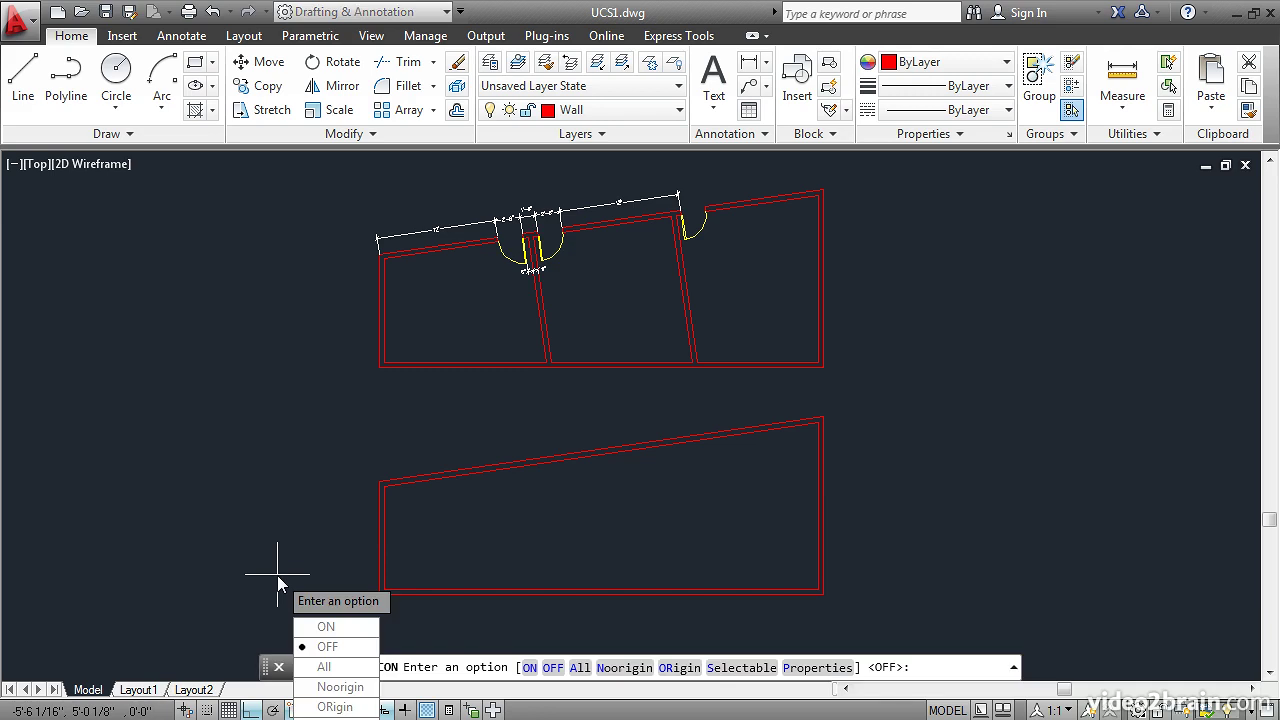
click(529, 667)
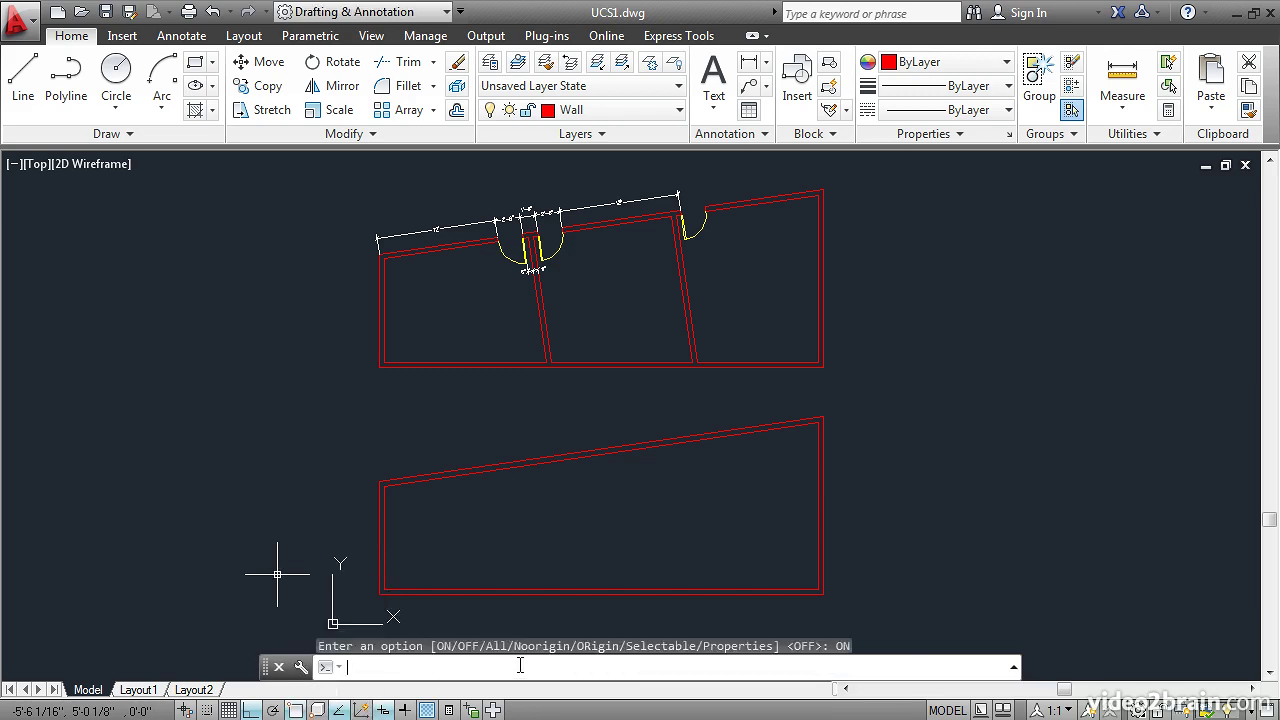
- Redirect the UCS X axis diagonally up-right at about 45 degrees, with Ortho off
click(331, 624)
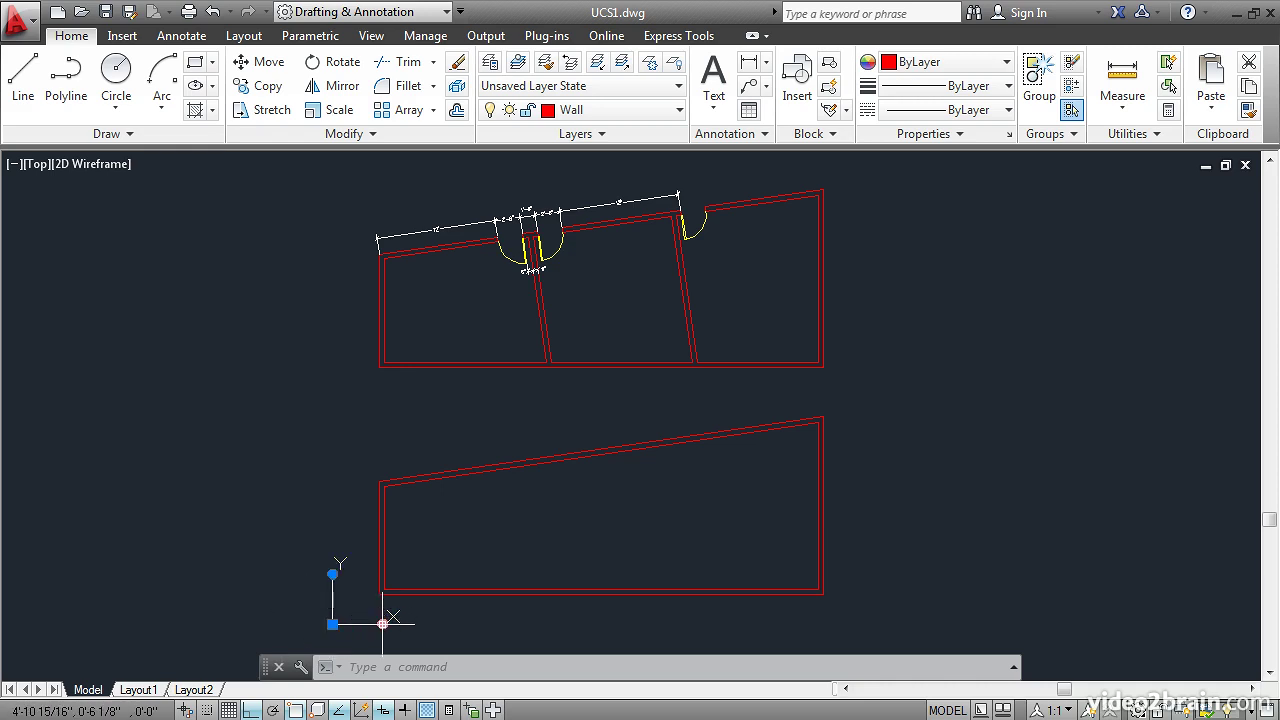
mouse_move(383, 624)
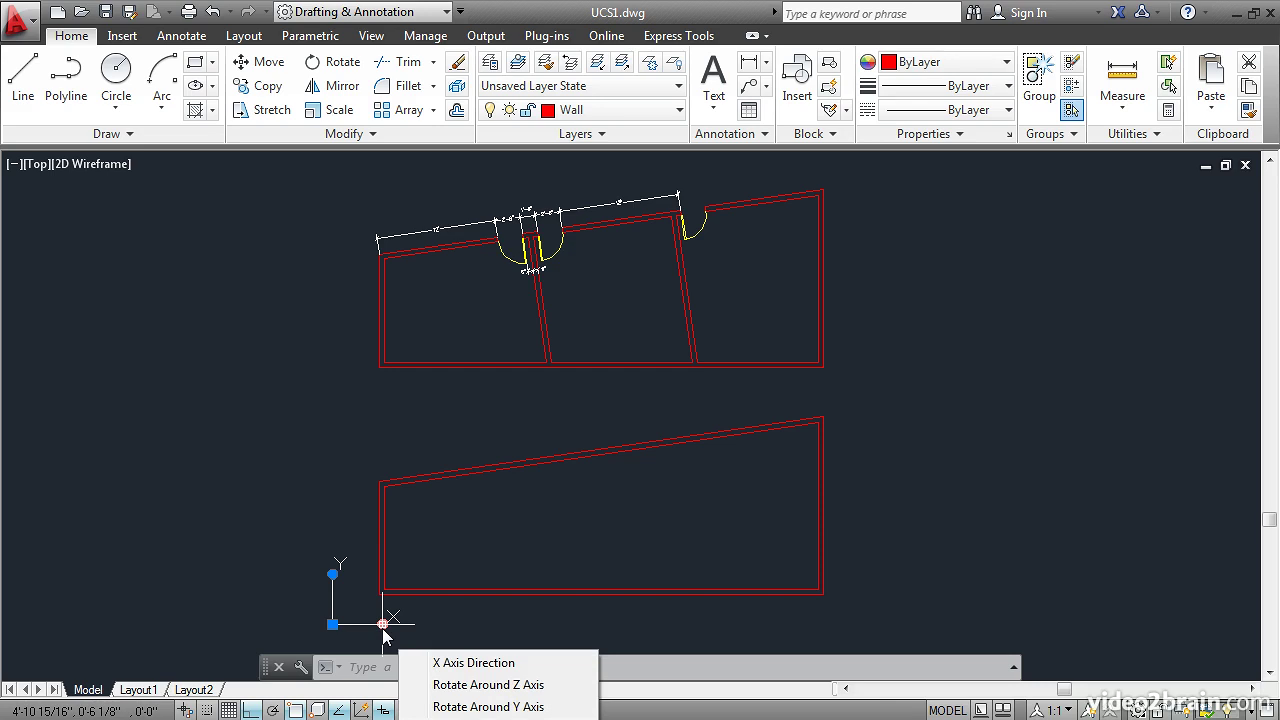
click(445, 664)
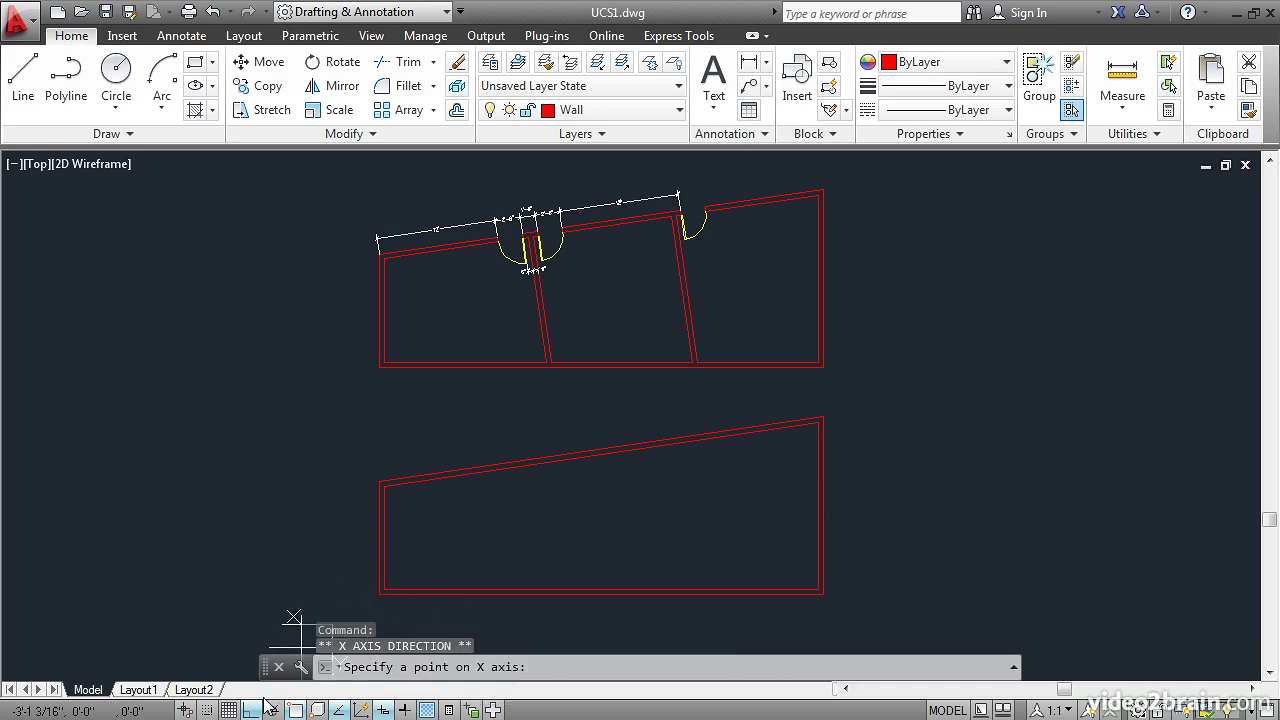
key(F8)
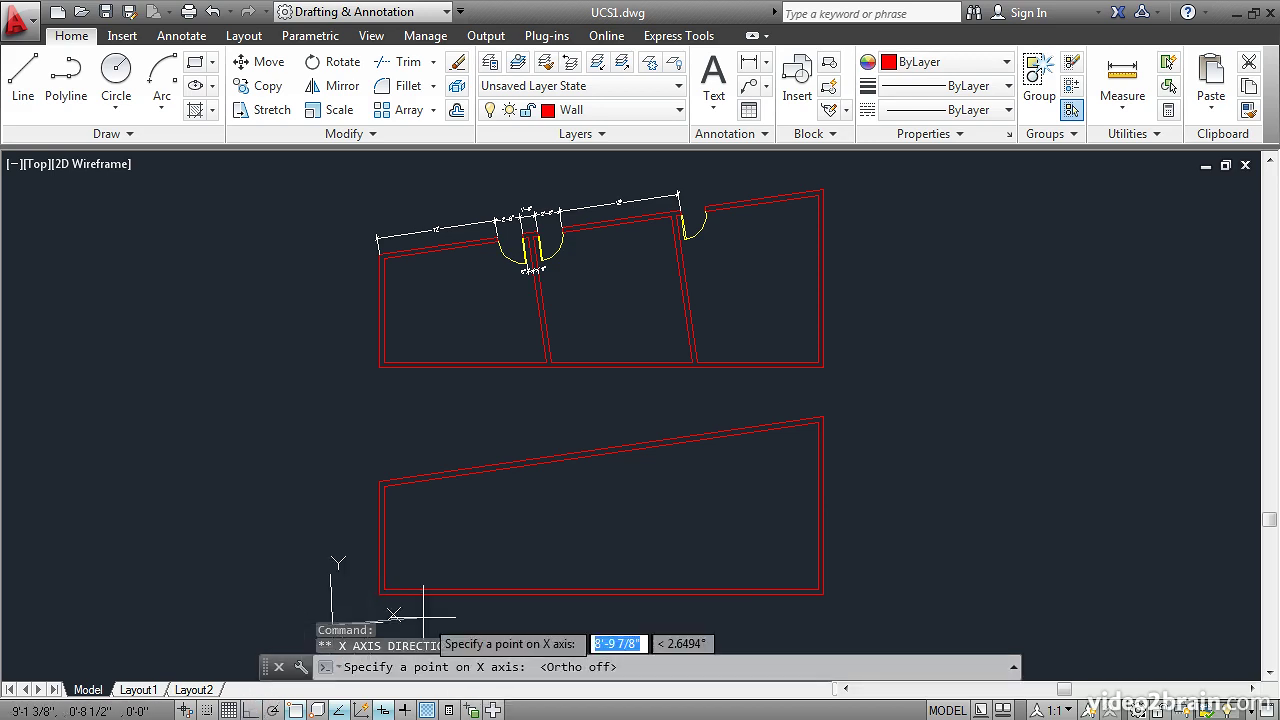
click(436, 519)
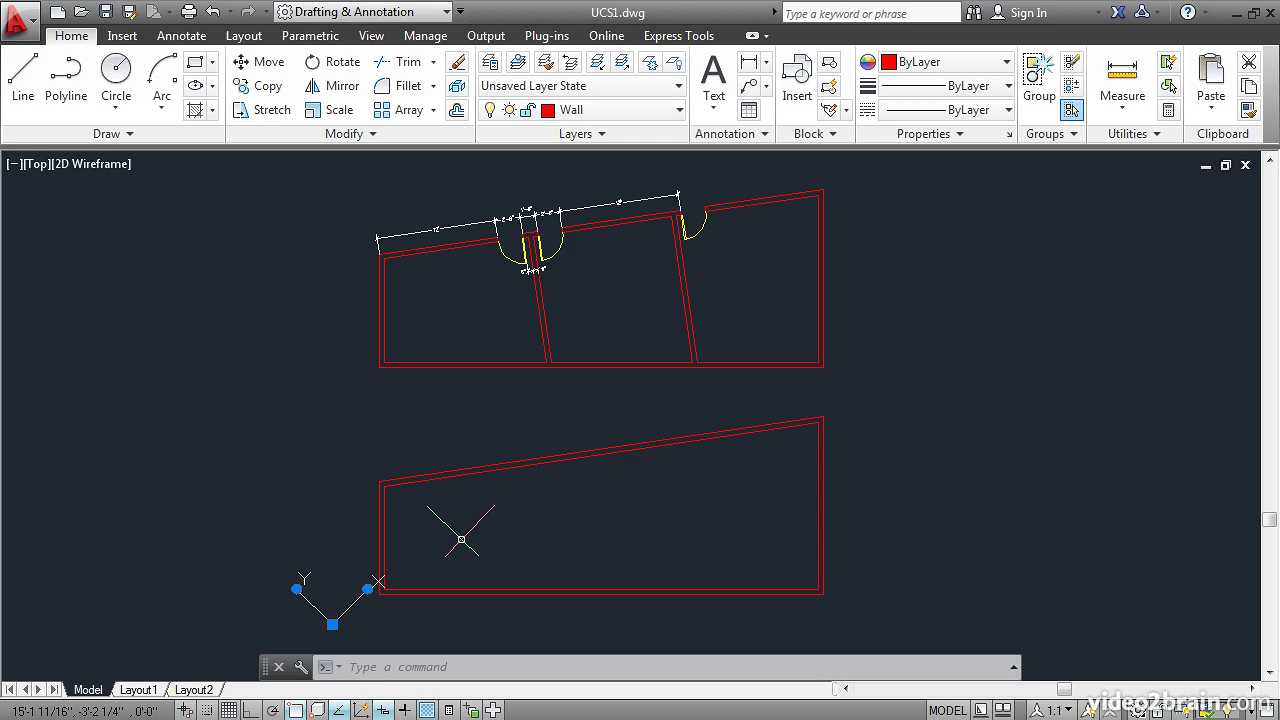
- With Ortho on, draw a four-line tilted rectangle left of the lower room along the rotated axes
key(Escape)
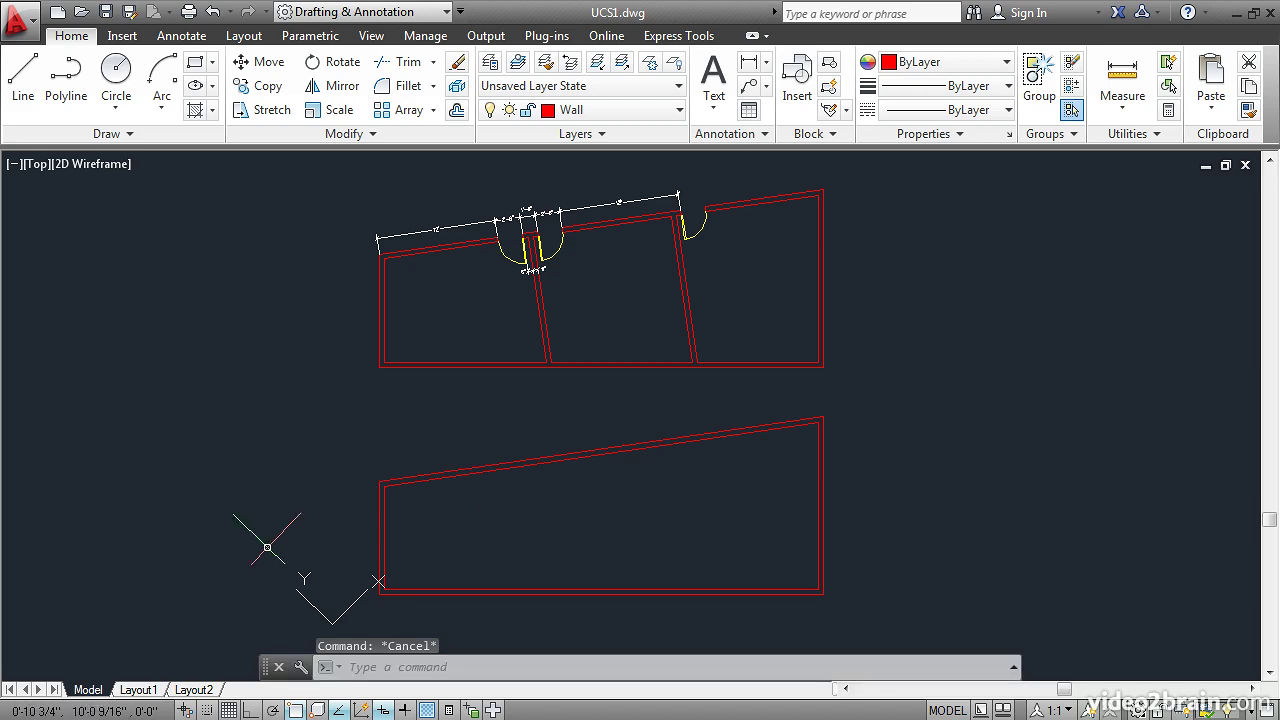
click(252, 711)
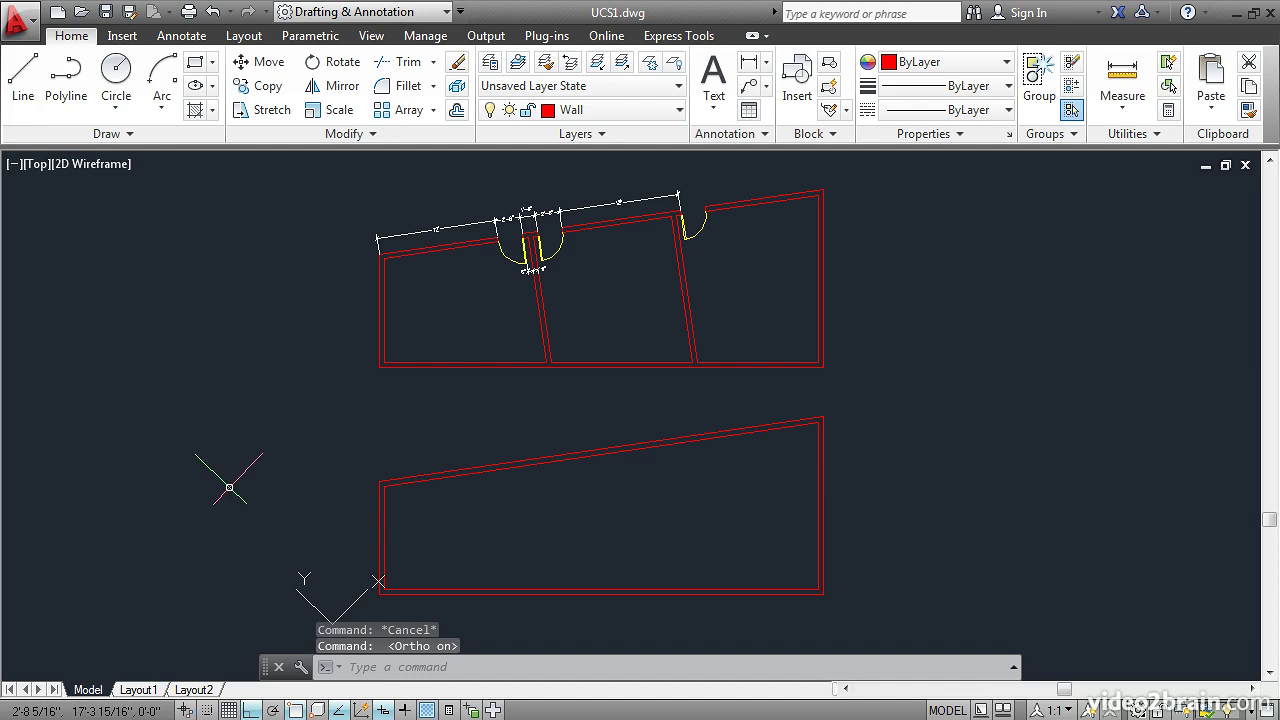
click(24, 75)
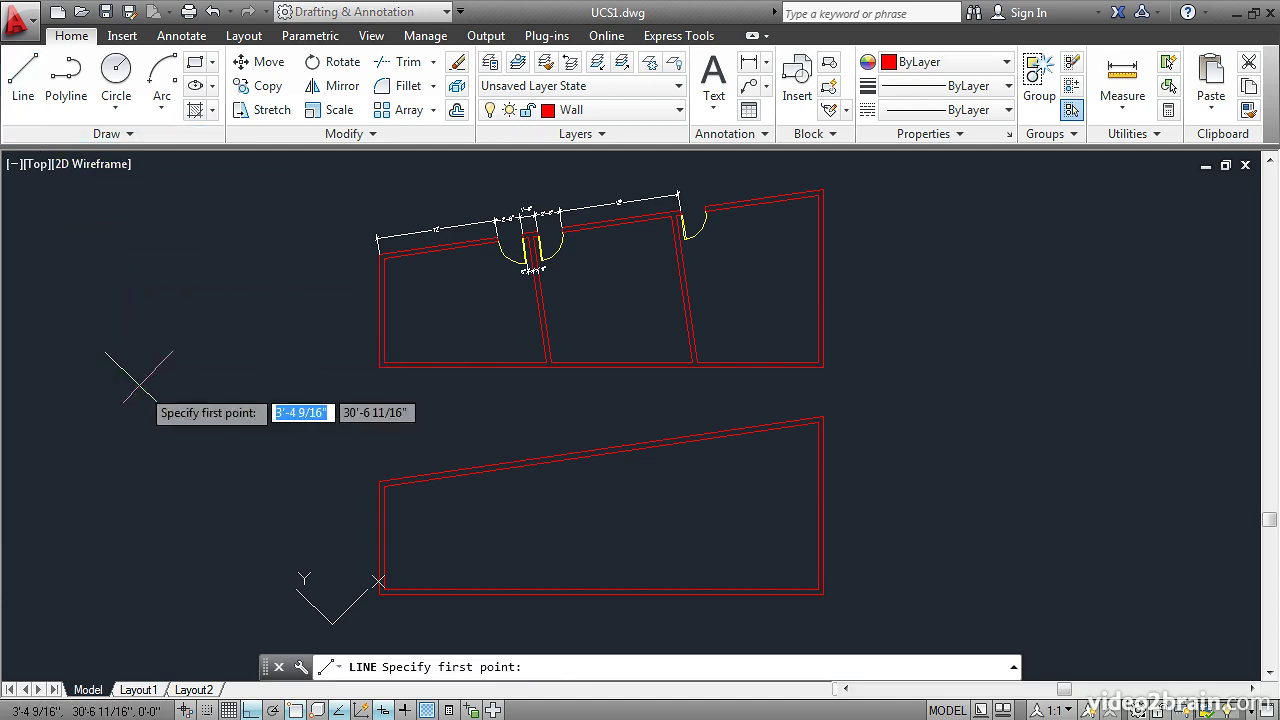
click(158, 466)
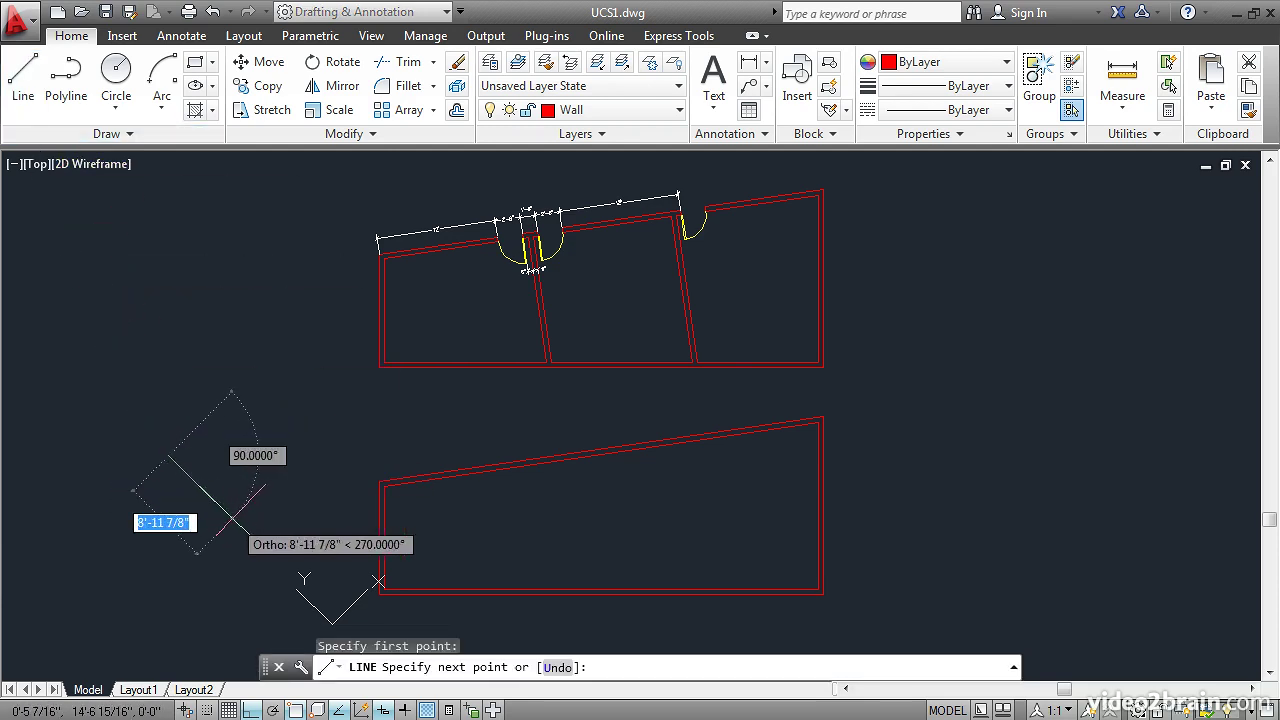
click(232, 517)
click(300, 452)
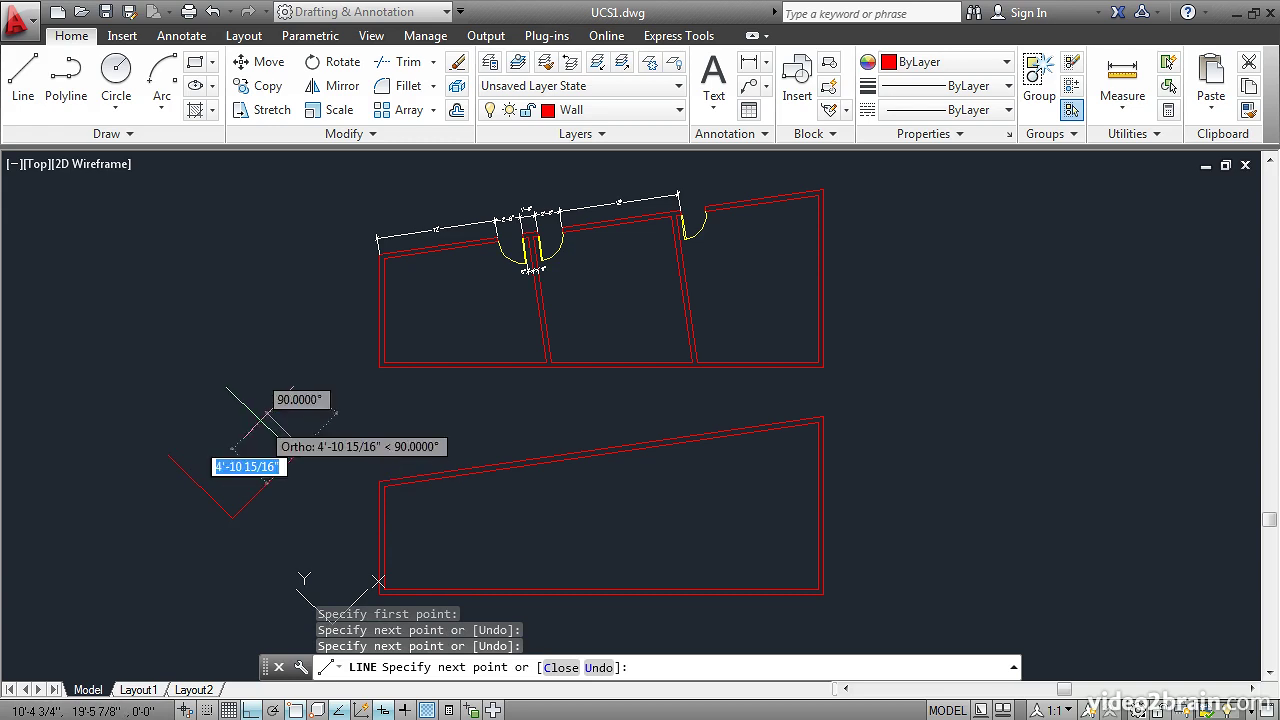
click(268, 413)
click(157, 524)
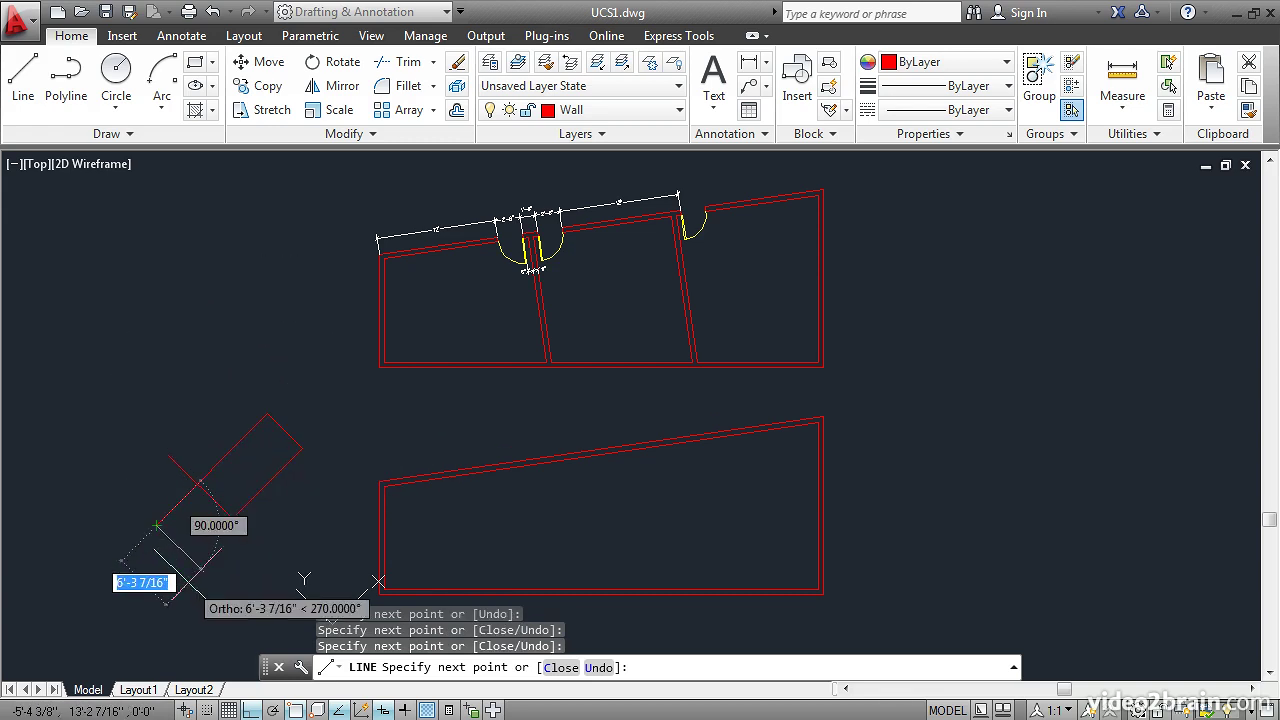
key(Return)
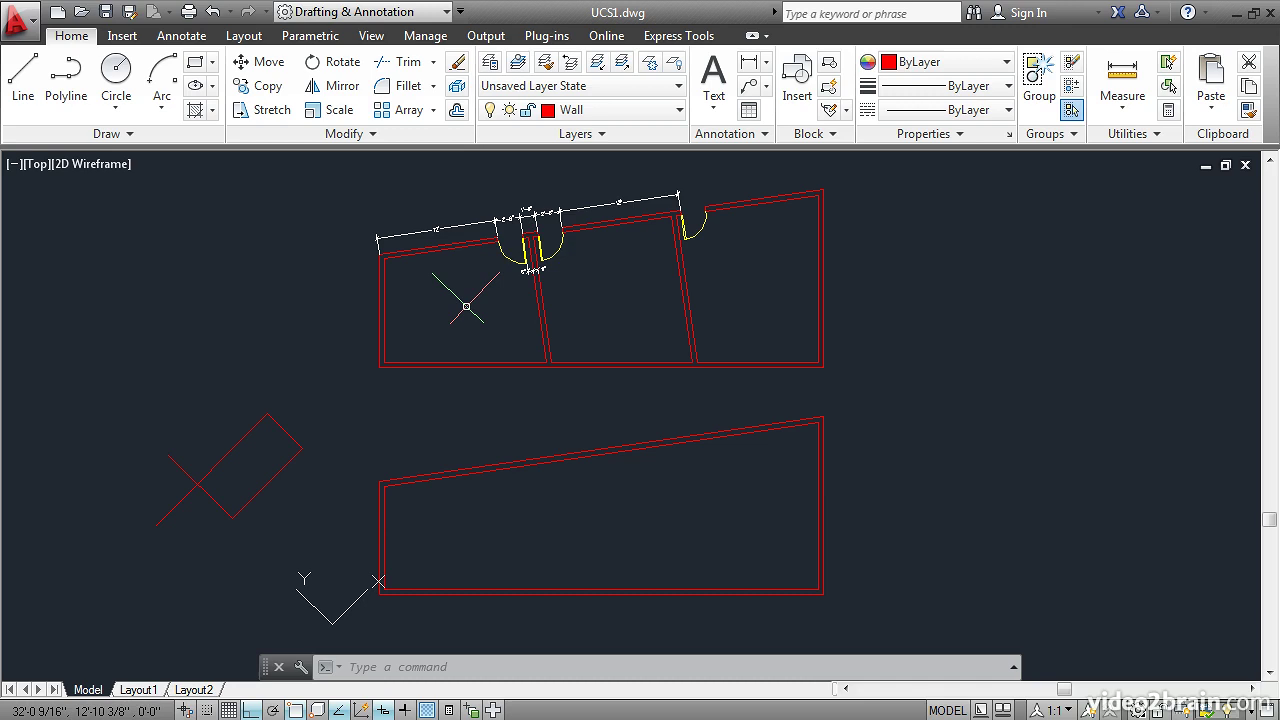
- Align the UCS to the lower room polyline's top edge, origin at its upper-right corner
text(UCS)
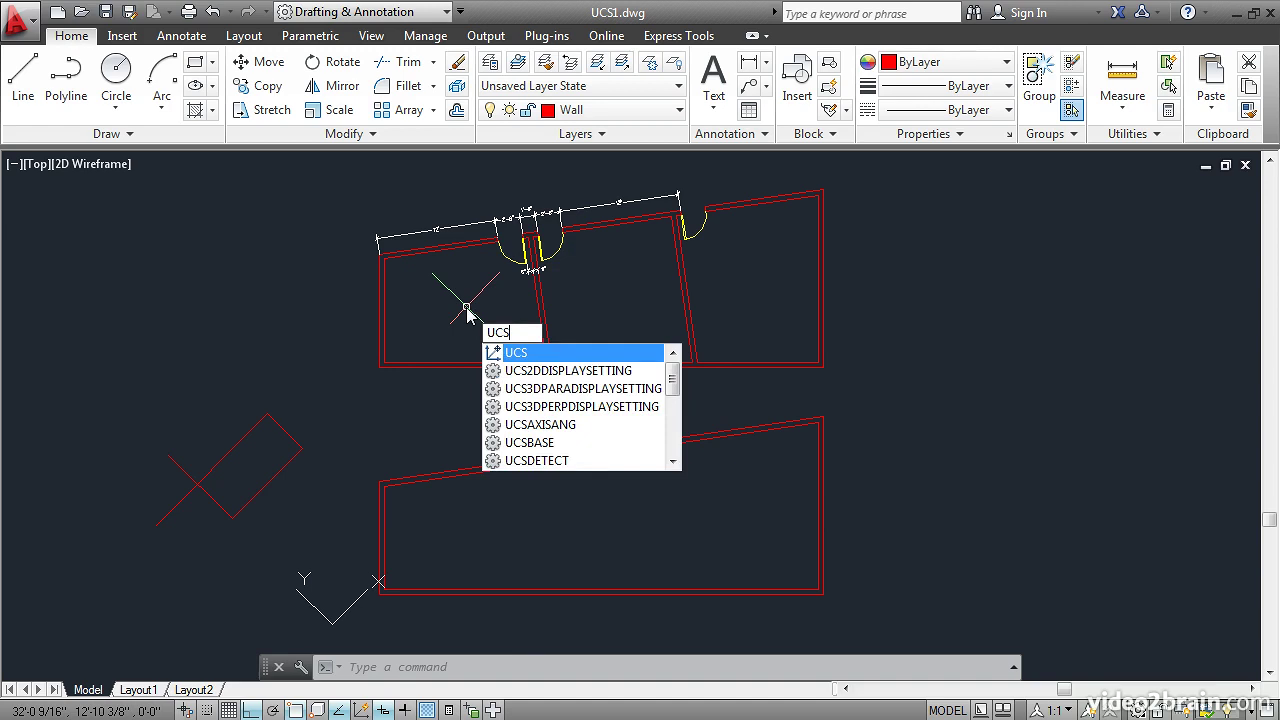
key(Return)
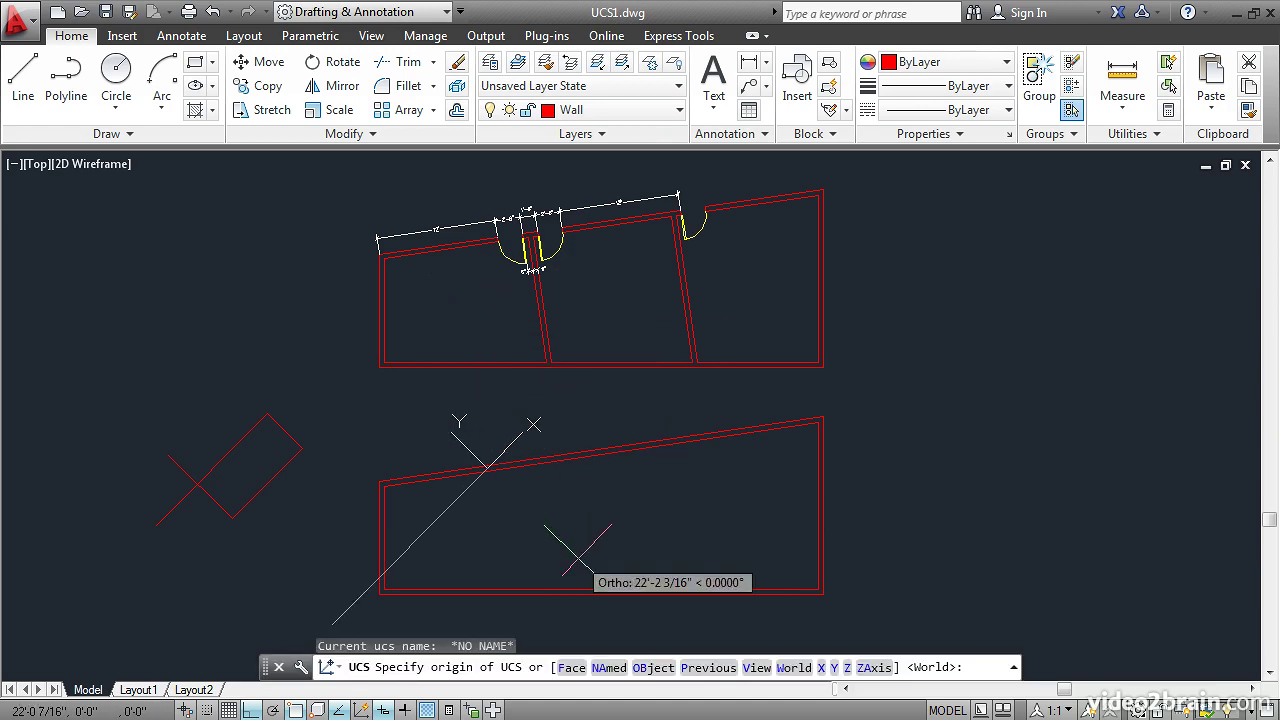
click(640, 668)
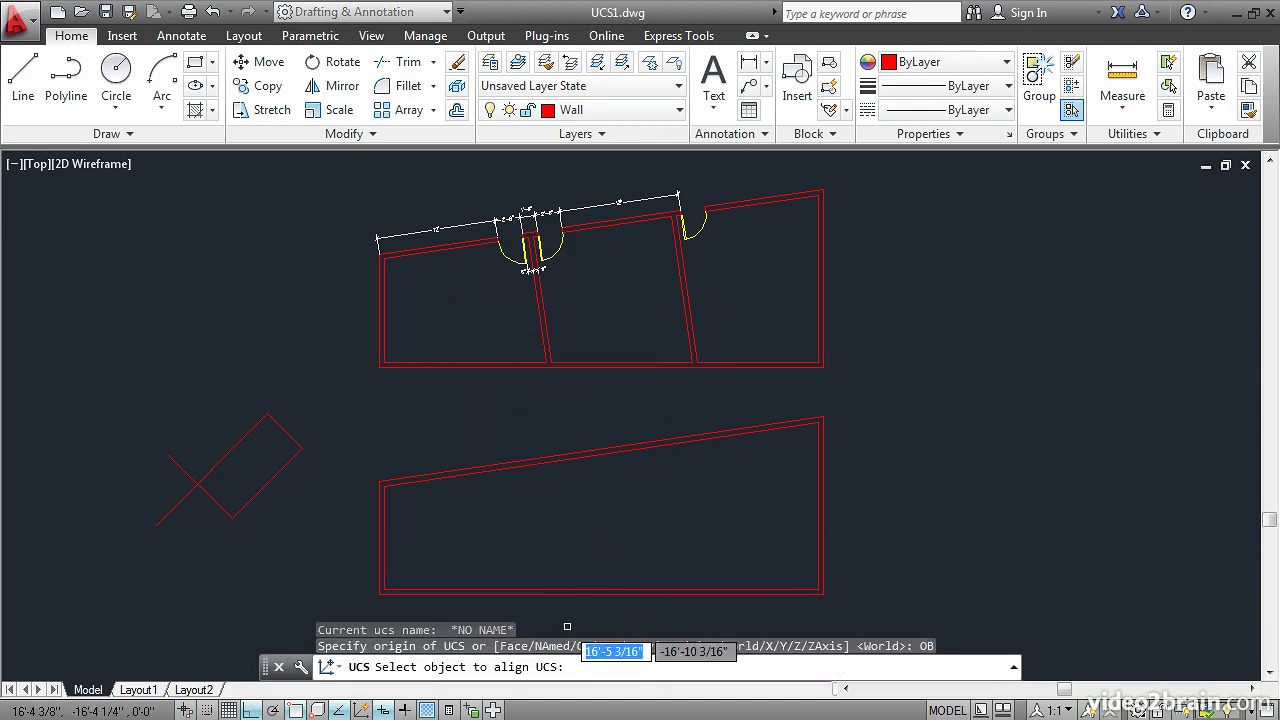
click(768, 422)
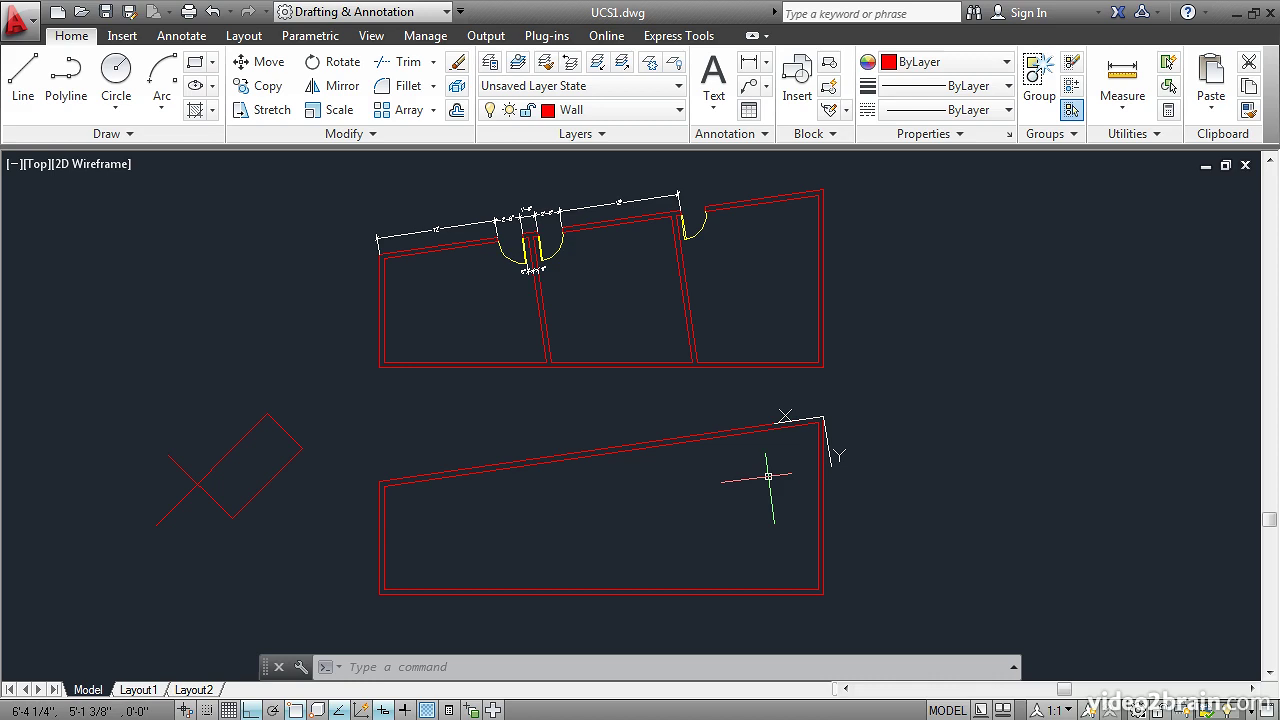
- Reset the UCS to World
text(ucs)
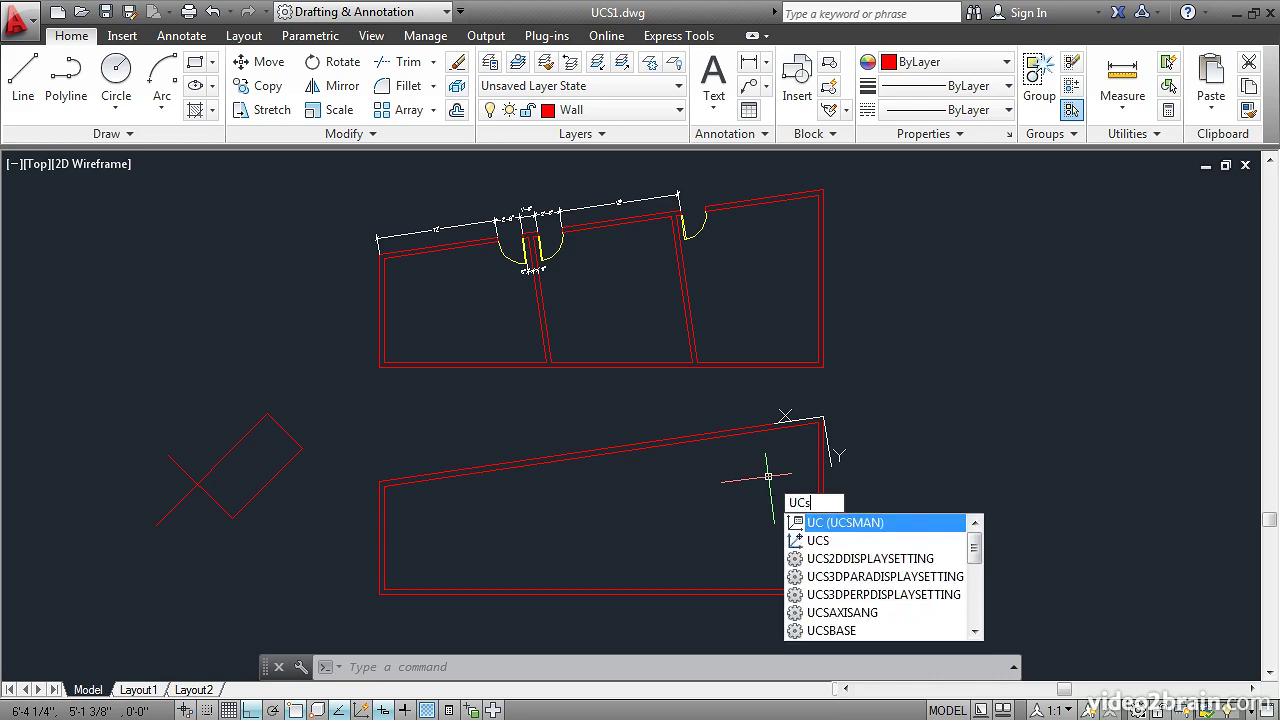
key(Return)
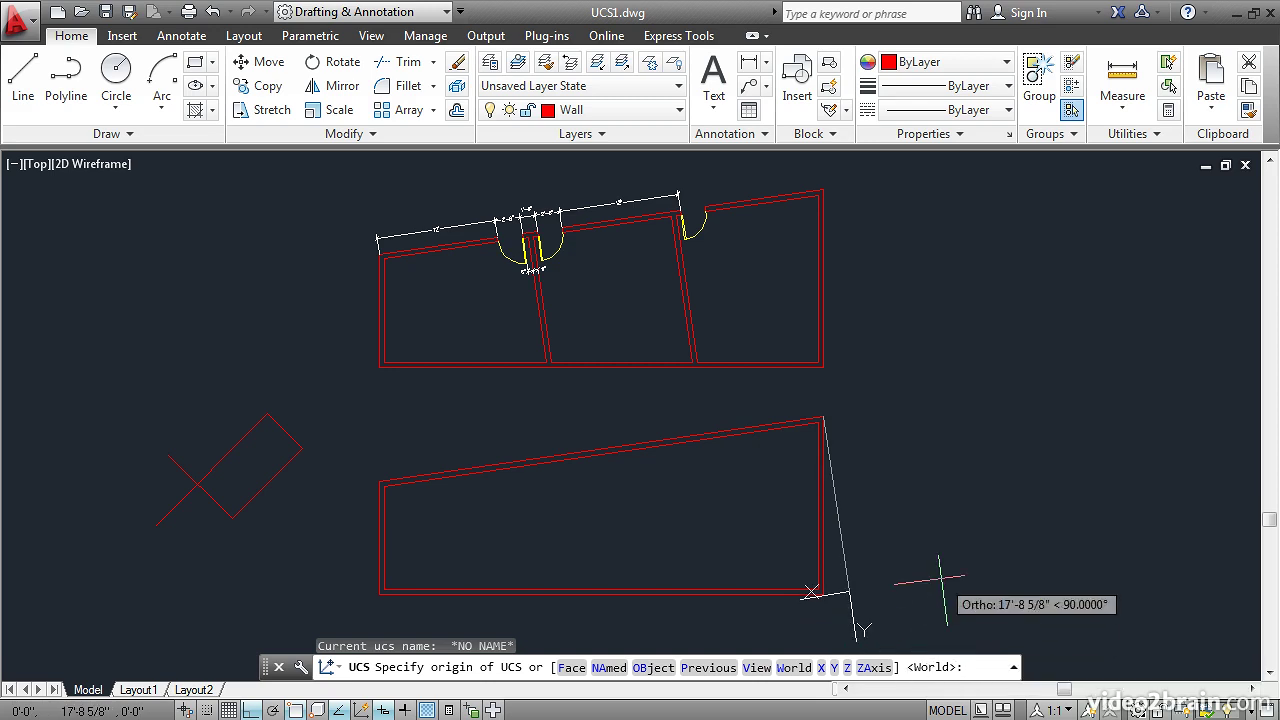
key(Return)
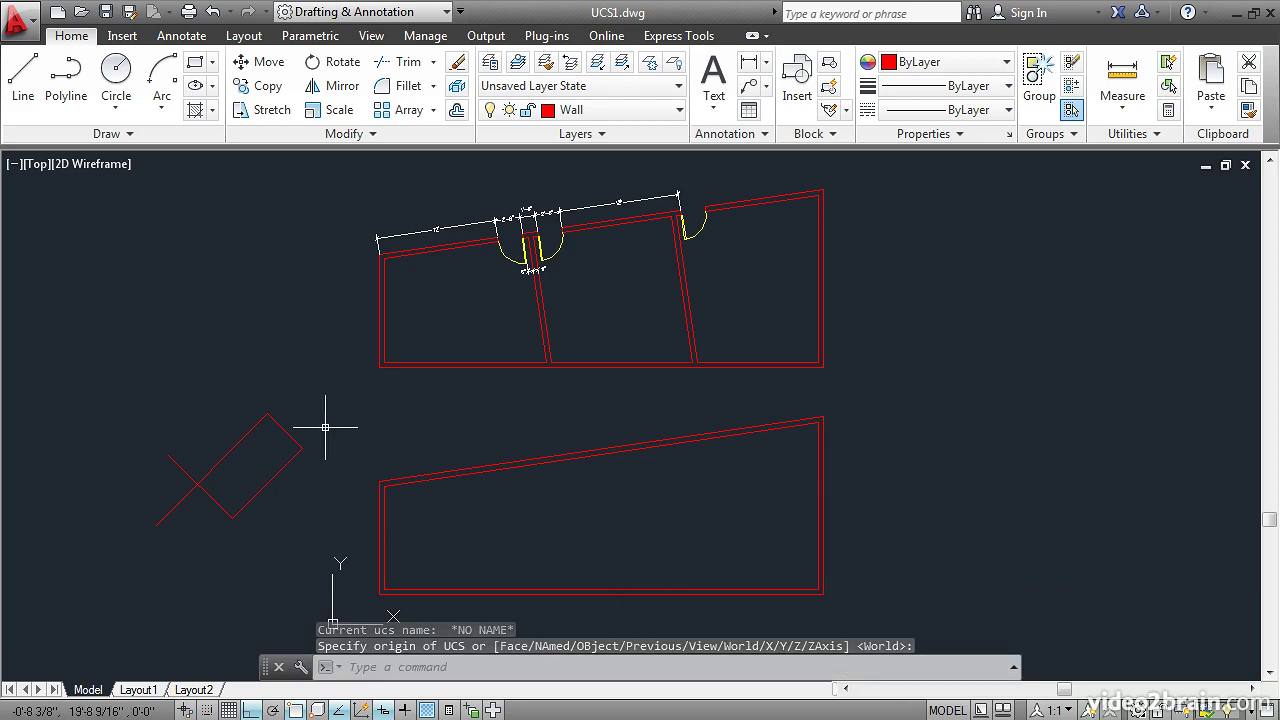
- Align the UCS to the lower room's sloped top wall, origin at its left corner
key(Return)
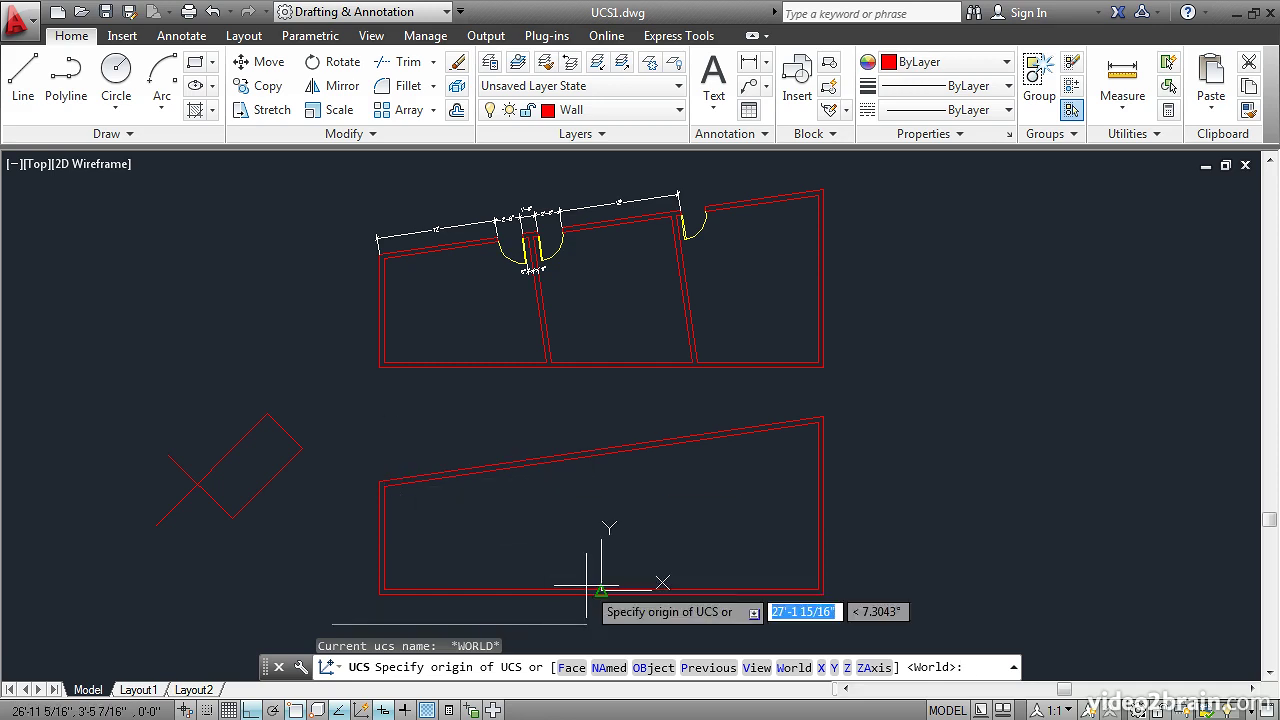
click(648, 677)
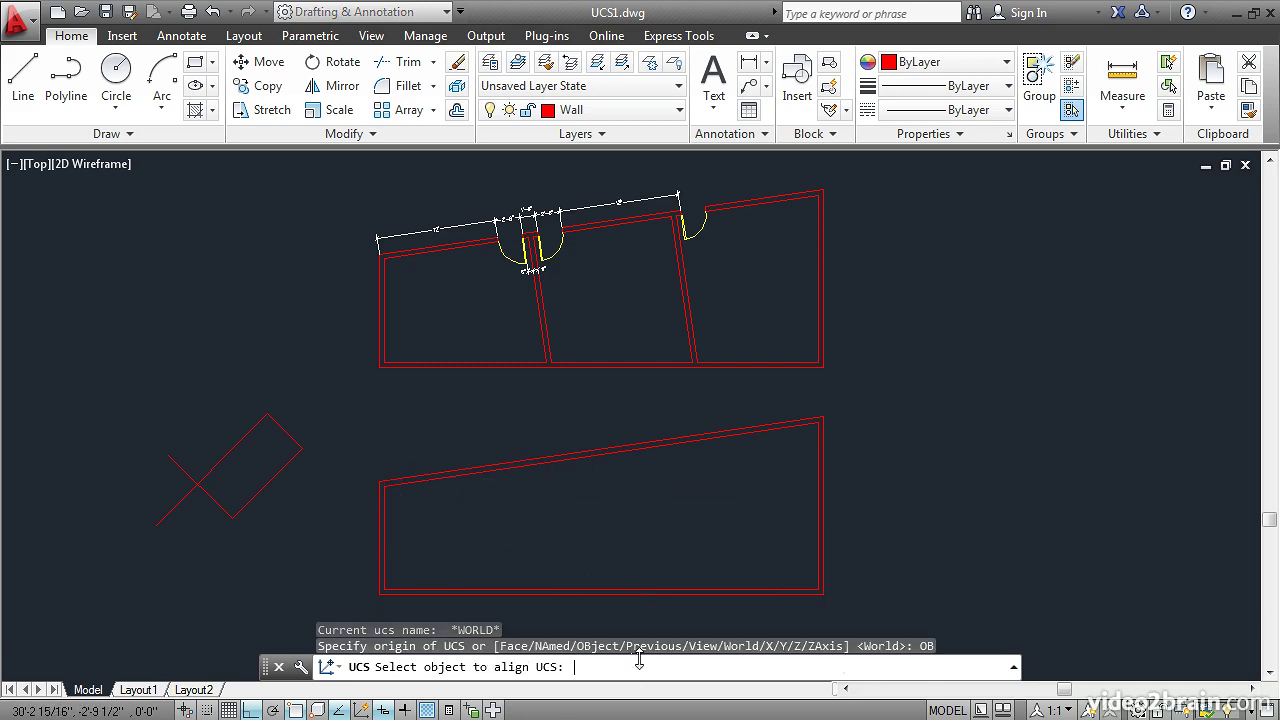
click(440, 467)
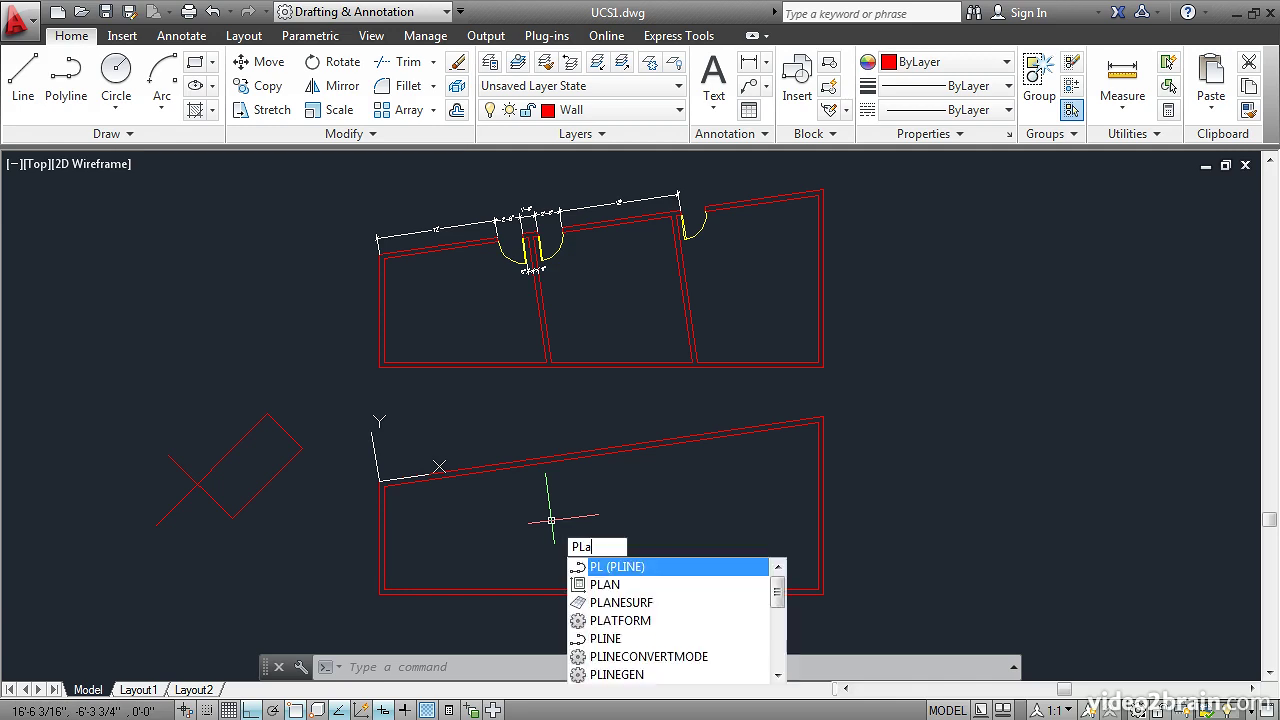
- Show the plan view of the current UCS so the lower room's top wall runs level
text(n)
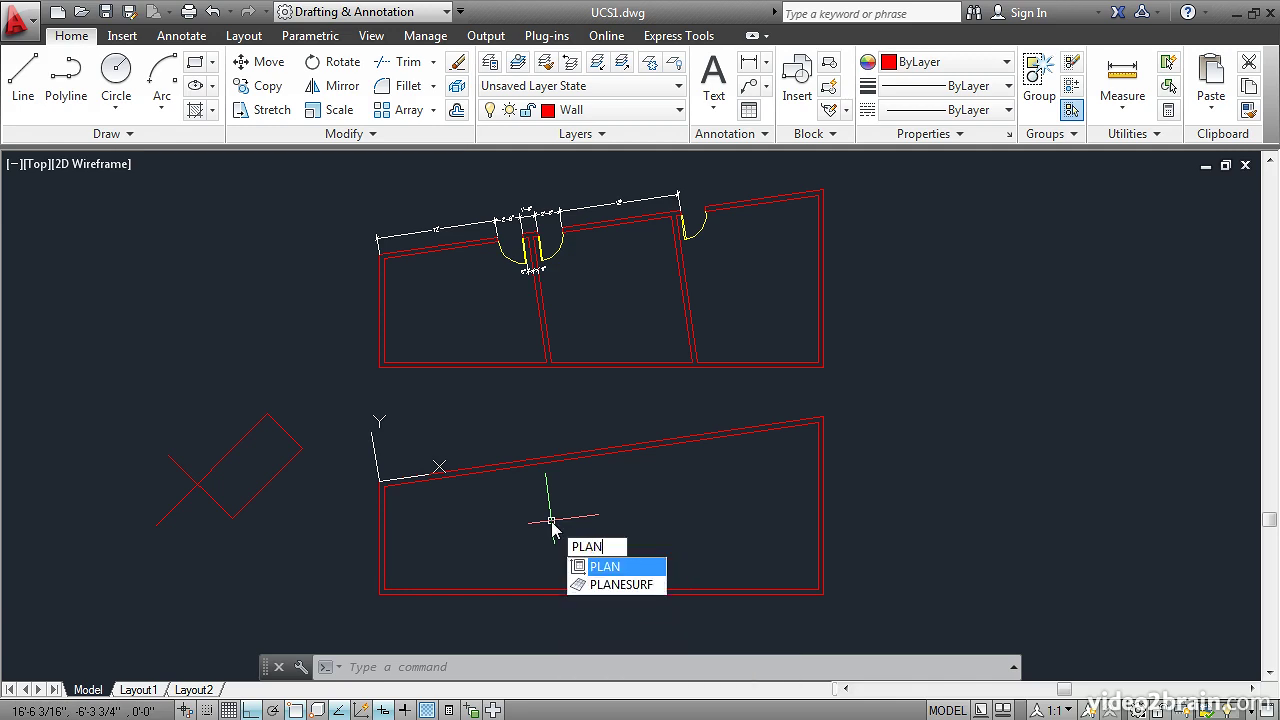
key(Return)
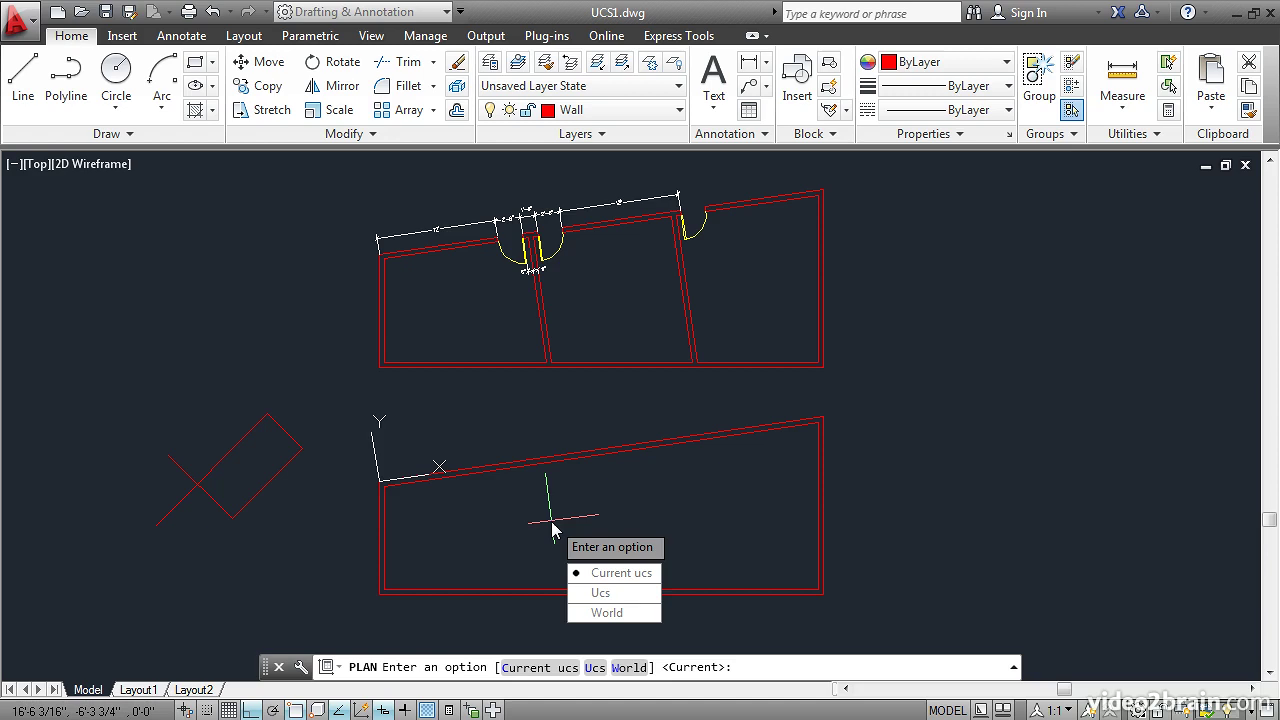
key(Return)
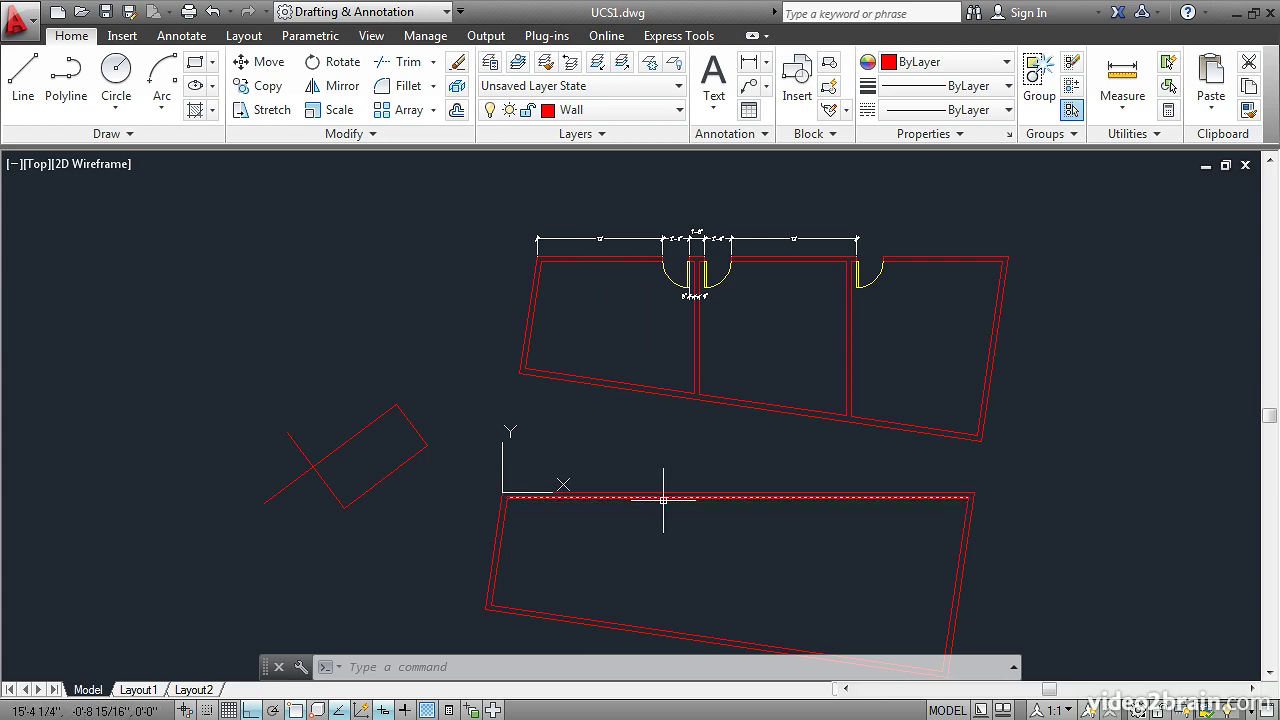
- Erase the tilted four-line rectangle left of the lower room and recentre the floor plan
click(436, 516)
click(279, 391)
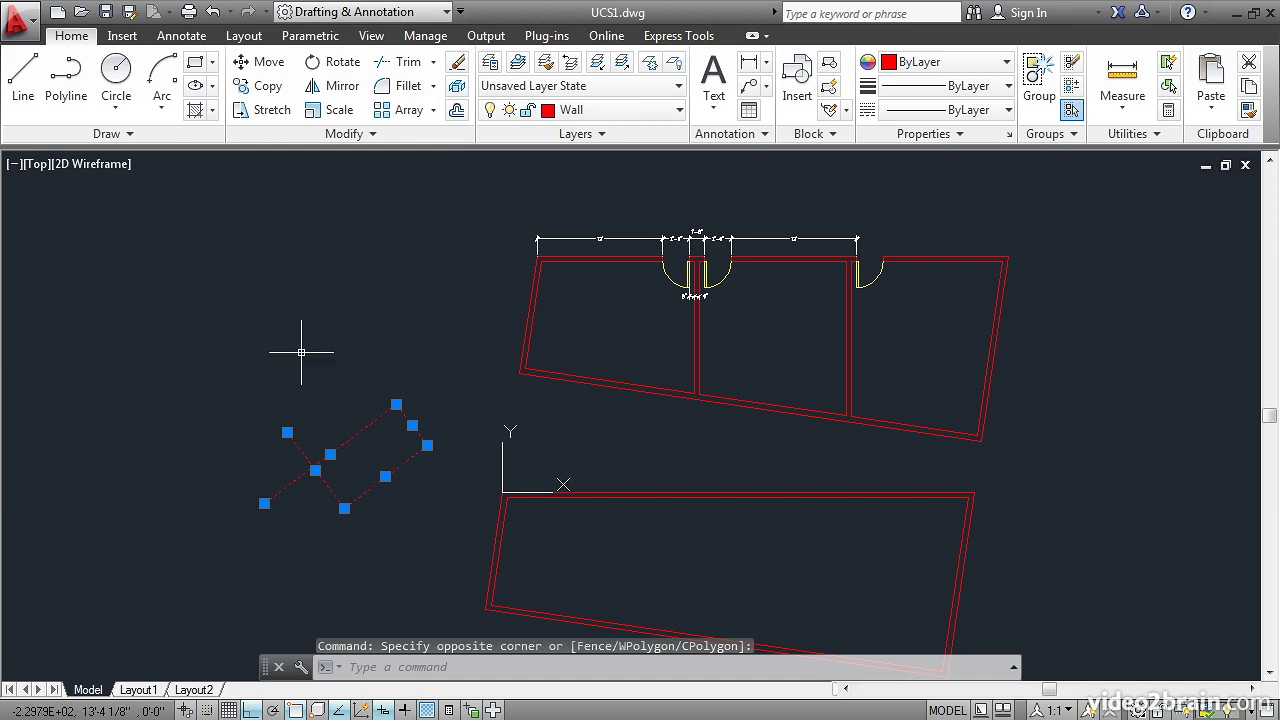
click(457, 64)
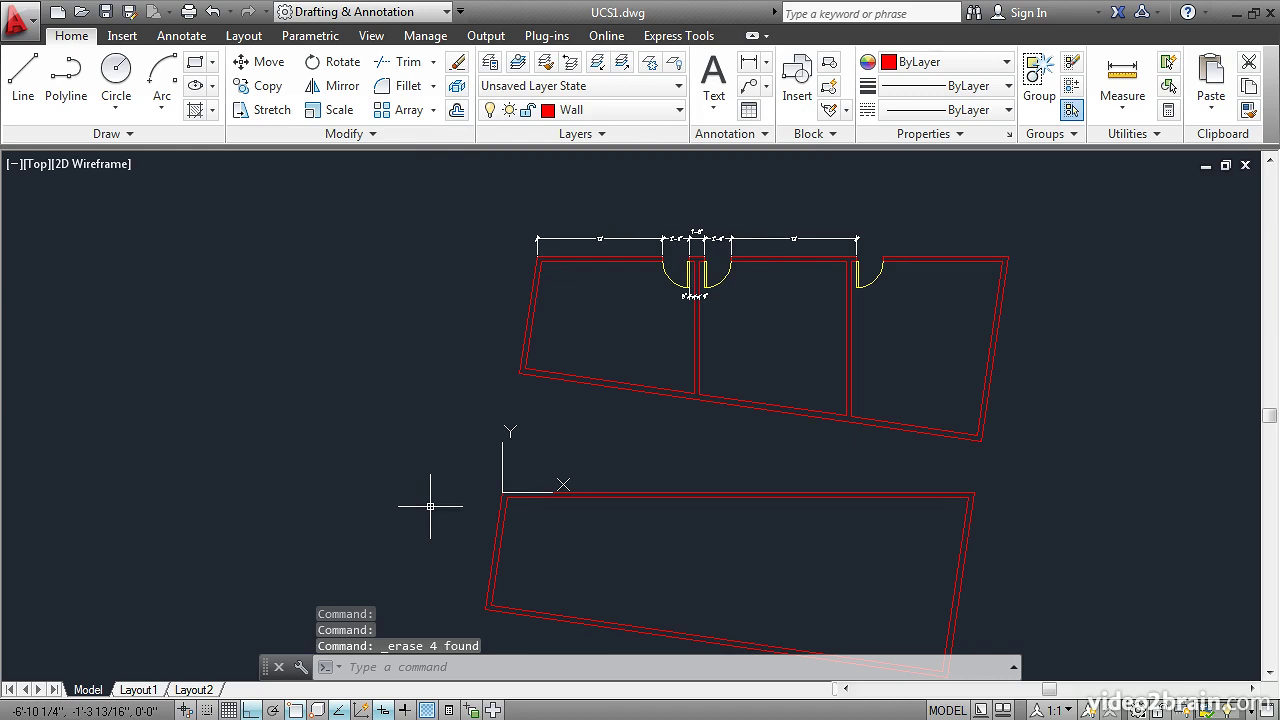
middle_drag(429, 506, 280, 452)
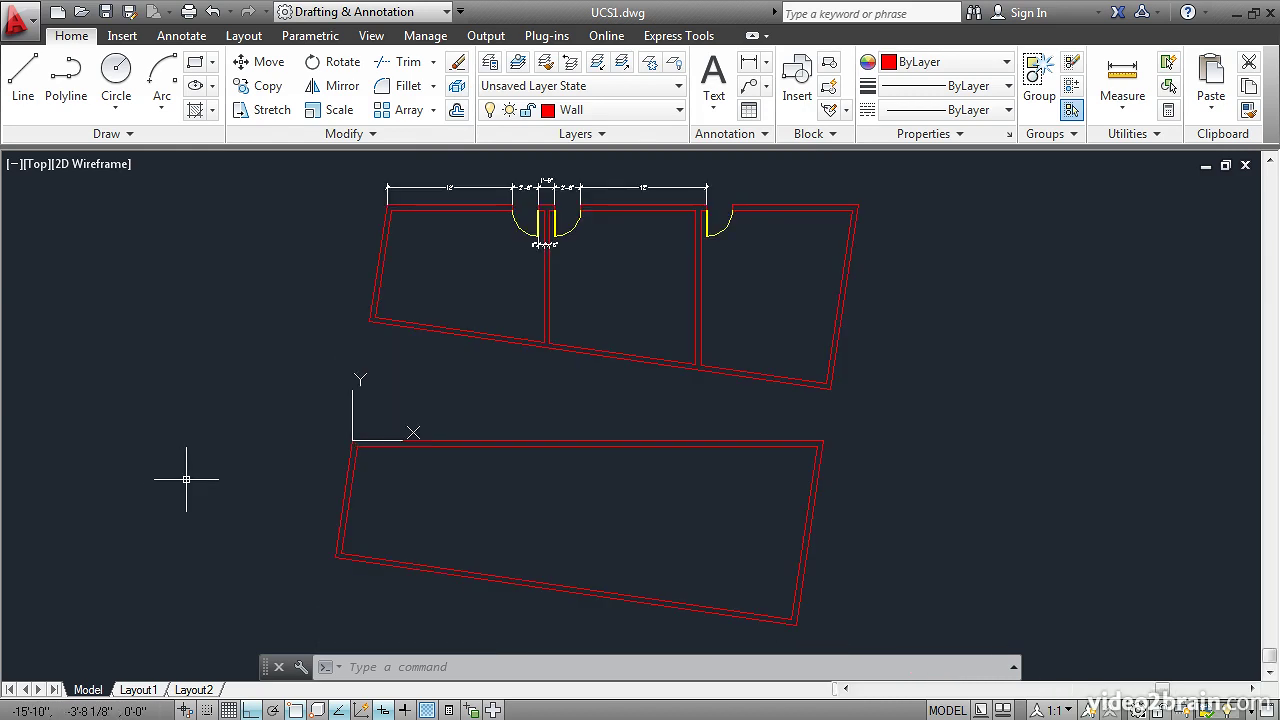
- Save the drawing as UCS2.dwg in the My files folder
click(129, 13)
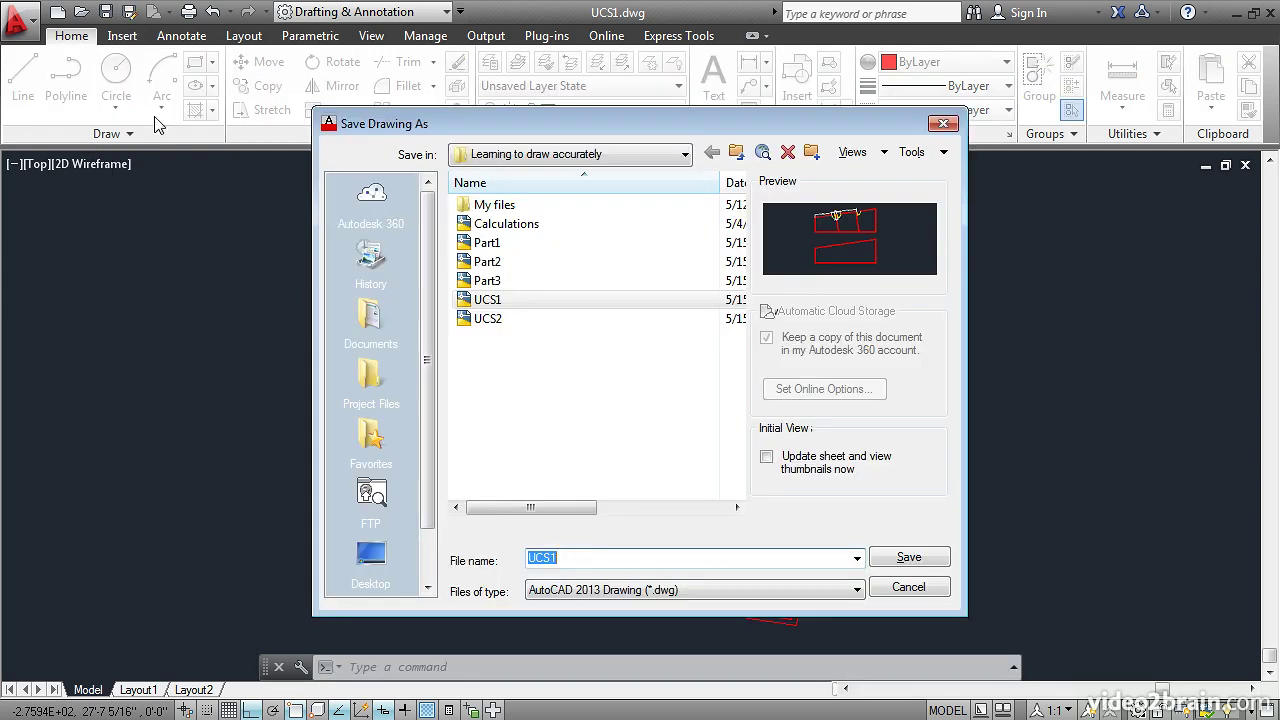
double_click(478, 206)
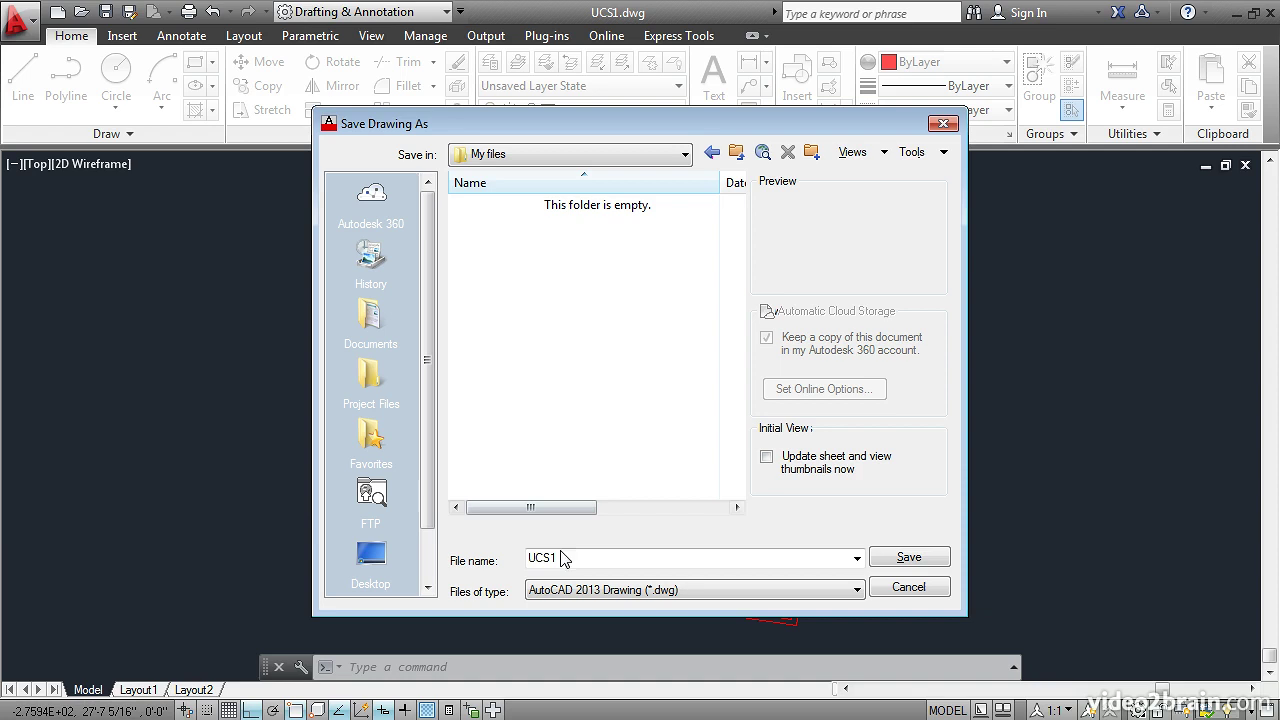
click(563, 558)
click(565, 558)
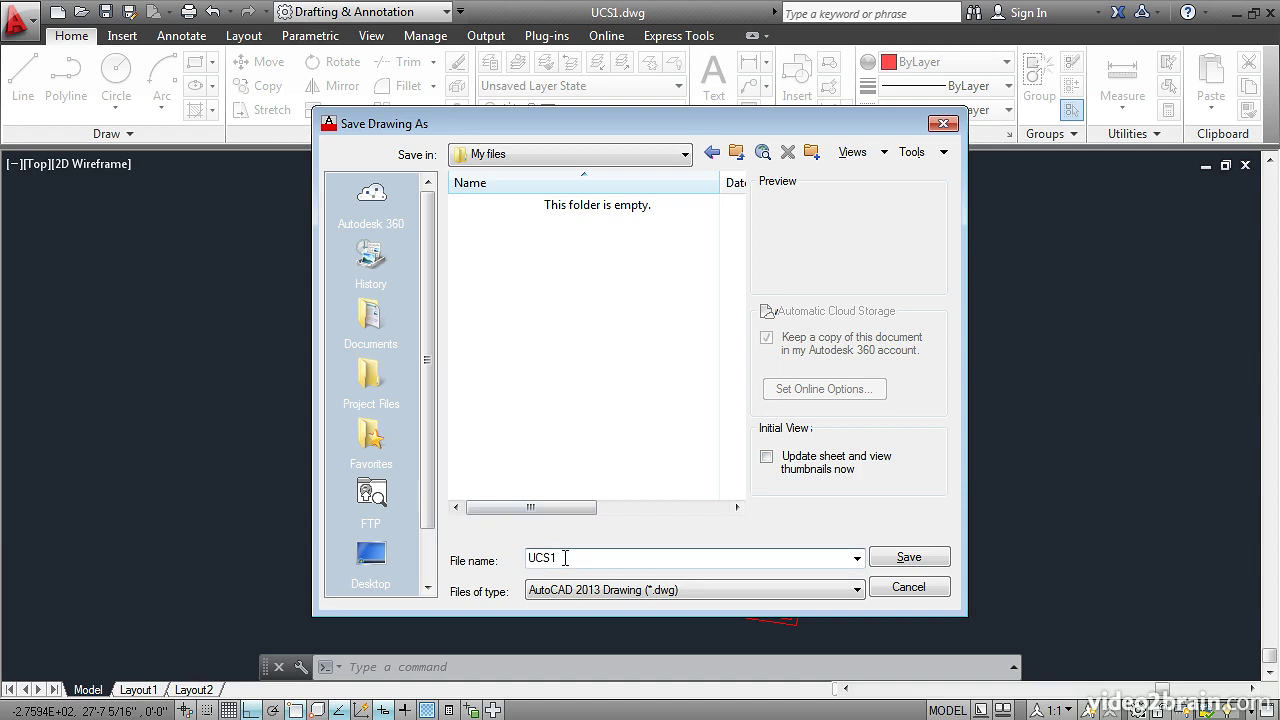
key(BackSpace)
text(2)
click(905, 558)
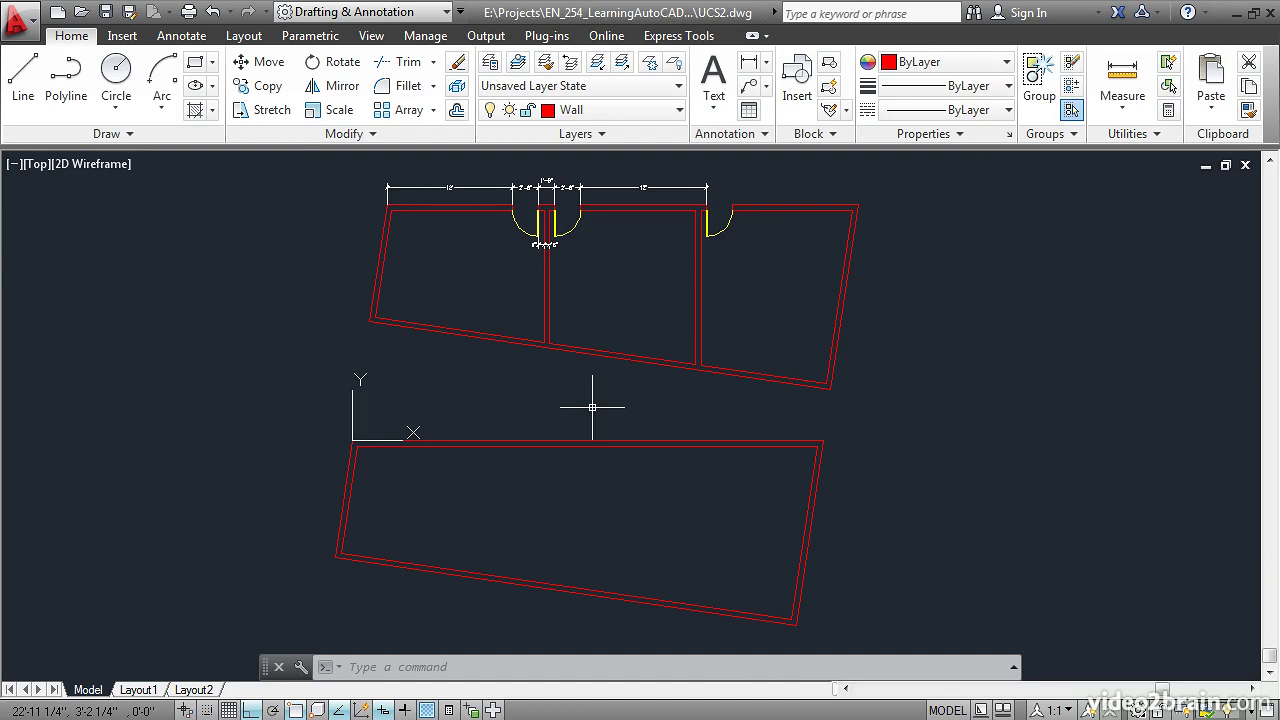